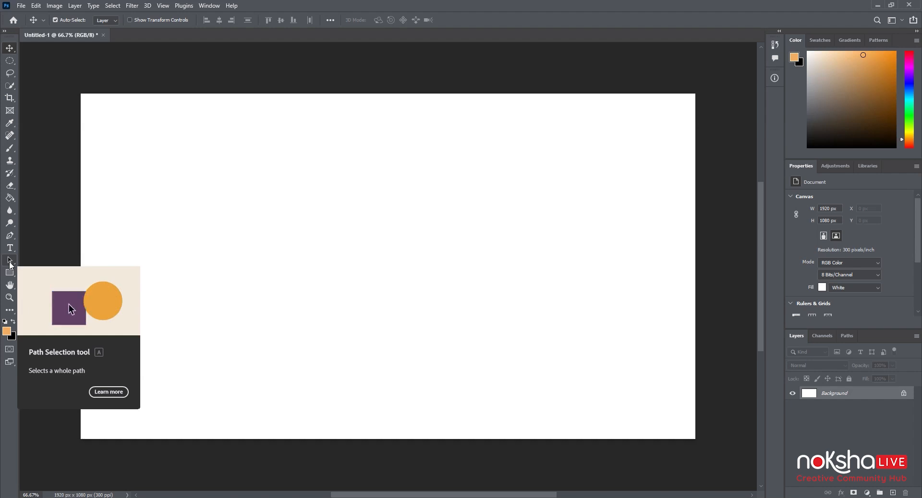
Step: Draw an orange rectangle about 486 by 426 px on the left half of the canvas
click(10, 262)
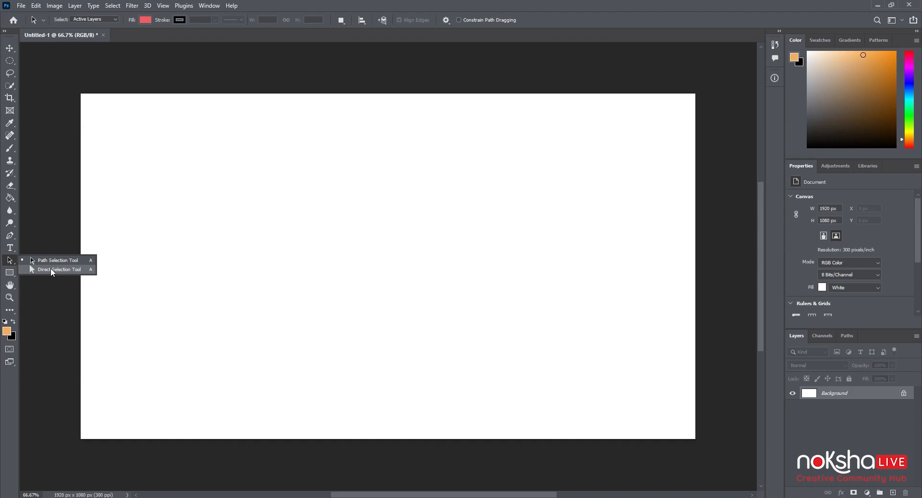
click(6, 274)
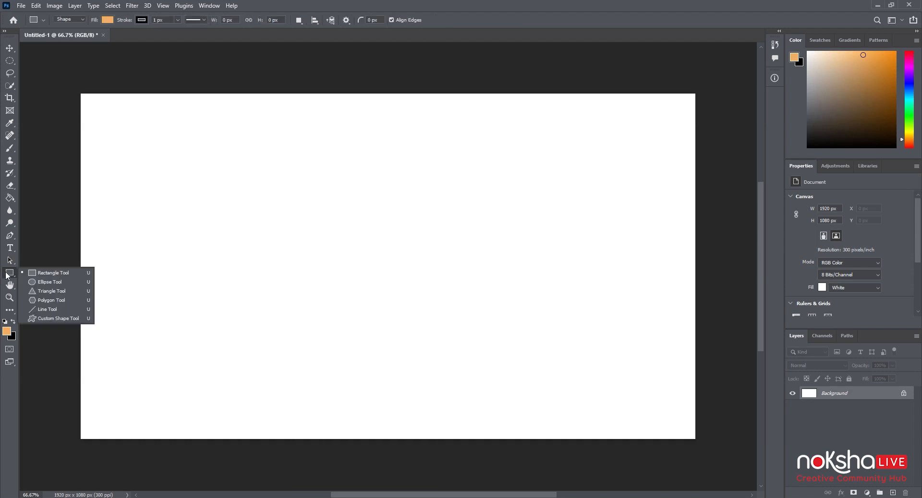
click(51, 273)
drag(175, 189, 330, 325)
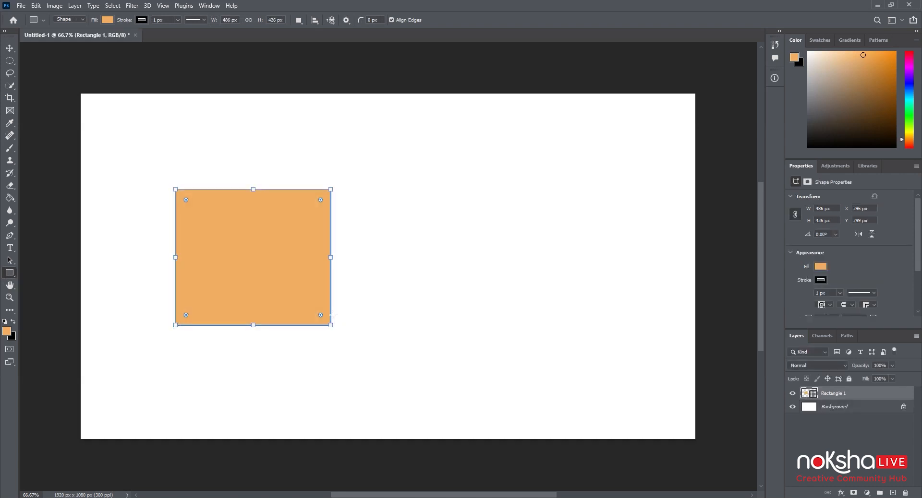
Step: Set the foreground colour to red and draw a five-sided polygon about 454 by 431 px on the right half of the canvas
click(9, 273)
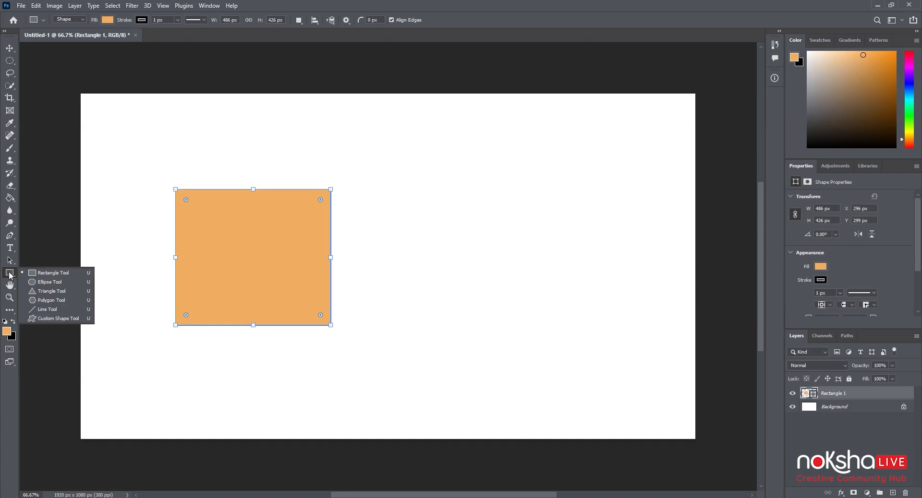
click(67, 296)
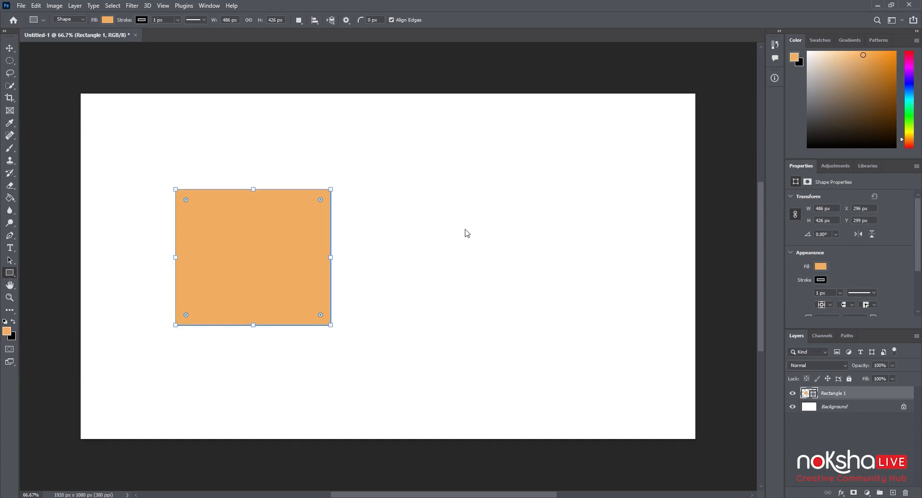
click(7, 331)
drag(582, 335, 581, 356)
click(669, 231)
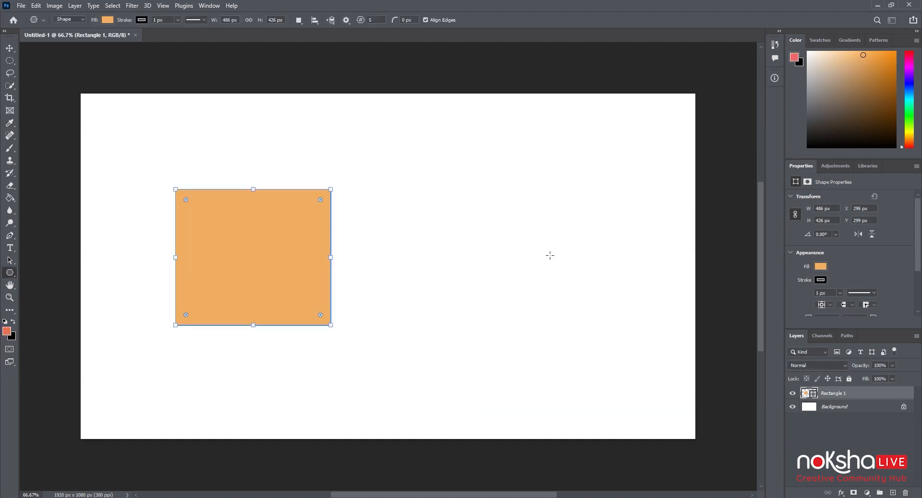
drag(490, 205, 648, 359)
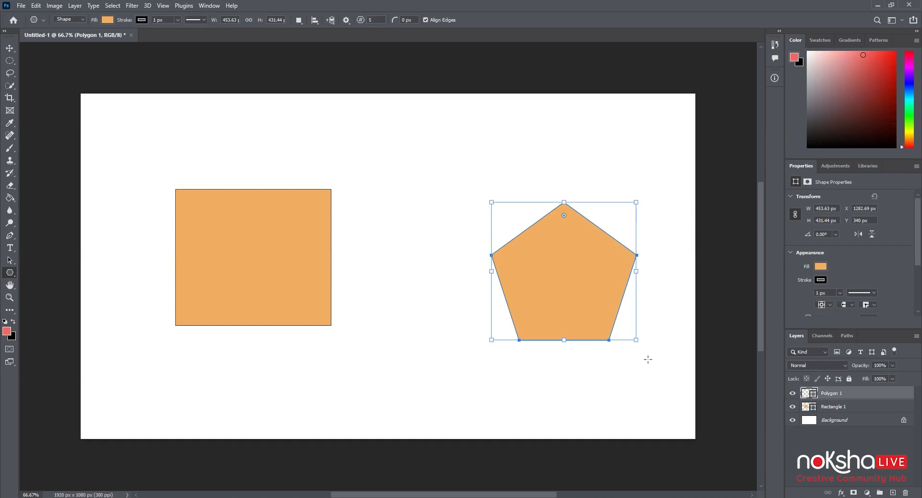
Step: Give the pentagon a light red fill from the recently used colours and remove its stroke
drag(874, 70, 875, 46)
click(820, 267)
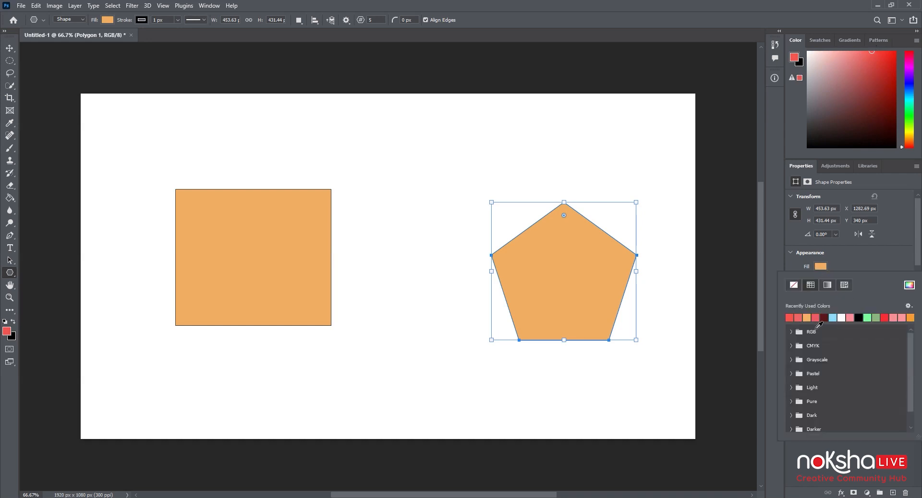
click(816, 319)
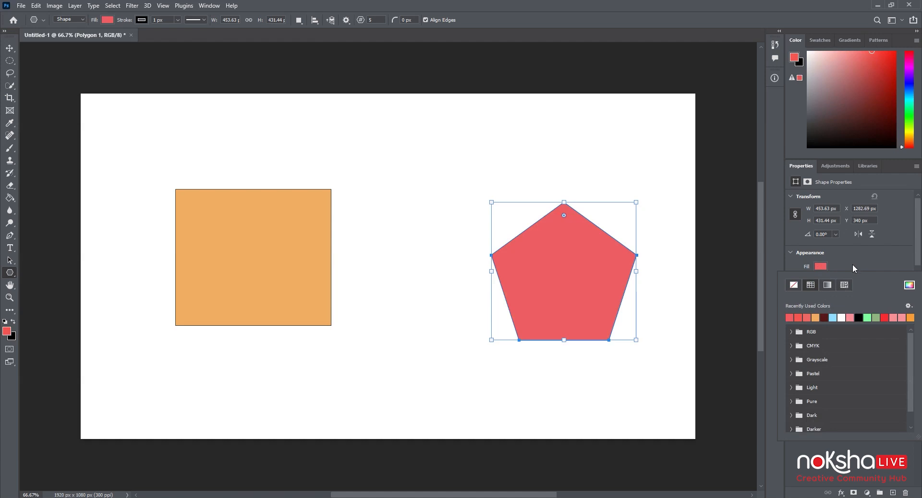
click(848, 266)
click(822, 281)
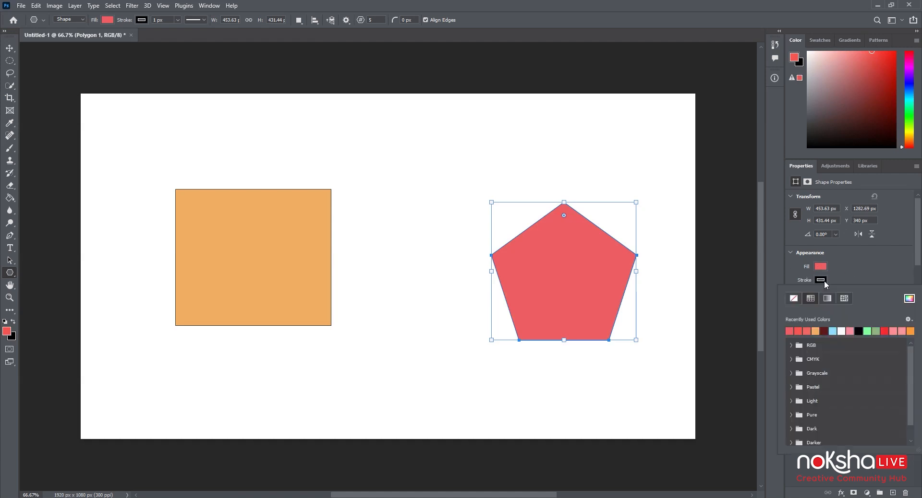
click(793, 300)
Step: Remove the stroke from the orange rectangle on the Rectangle 1 layer
click(9, 48)
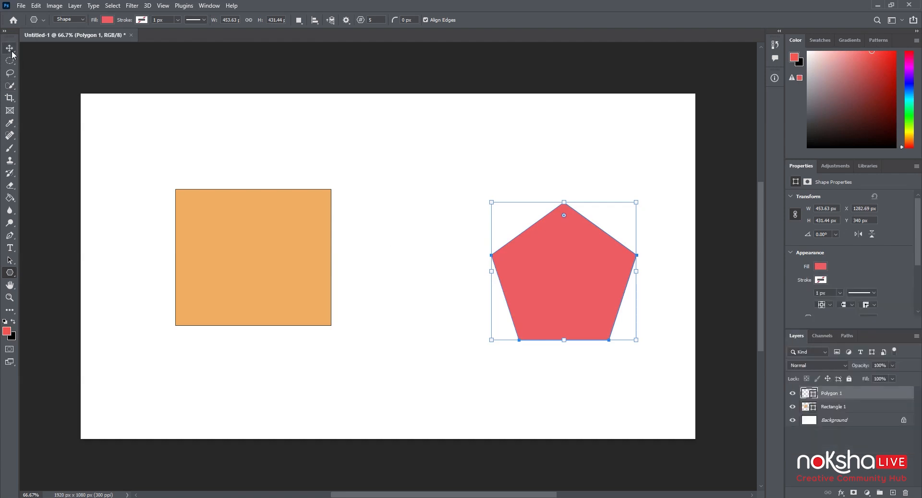
click(845, 408)
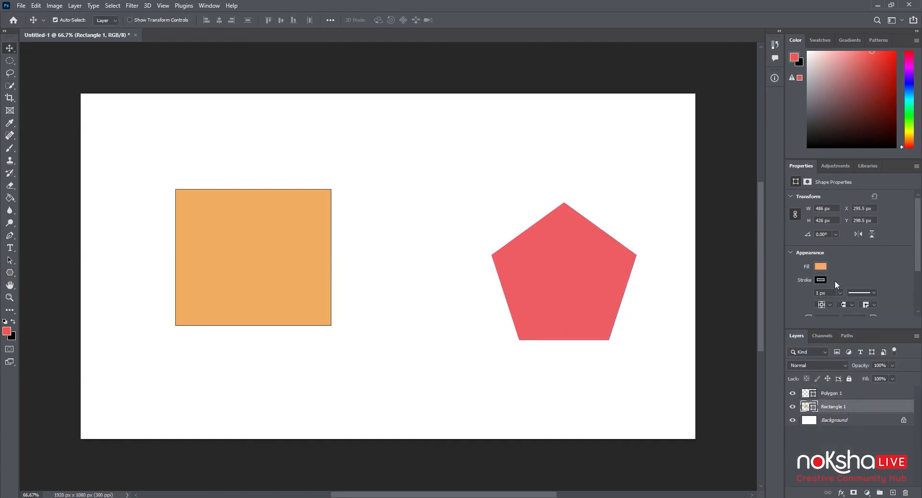
click(822, 280)
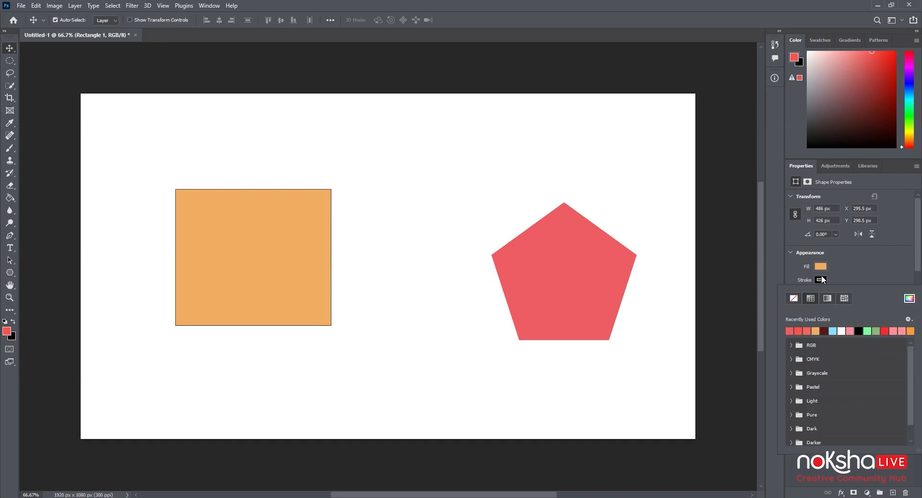
click(793, 299)
click(875, 272)
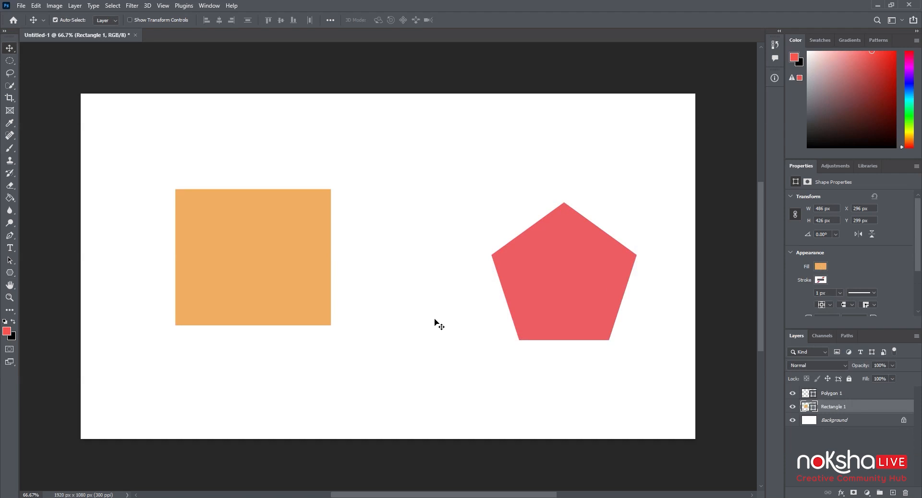
click(11, 273)
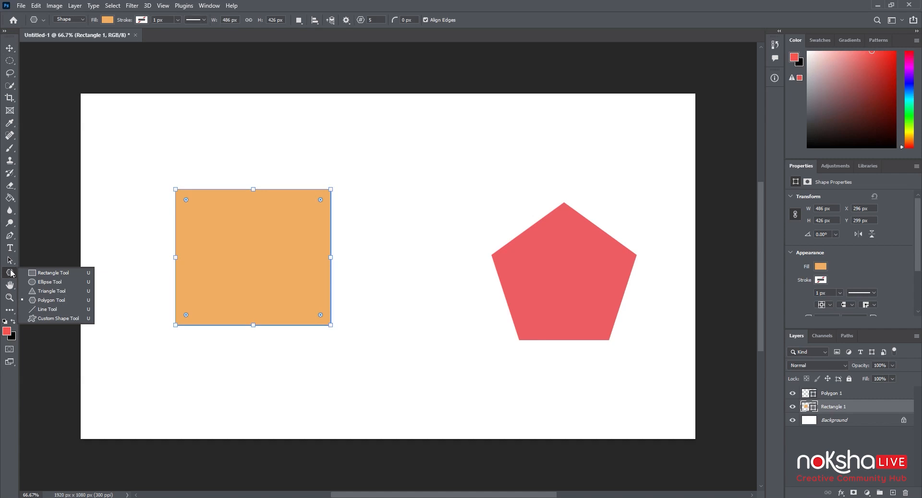
click(10, 48)
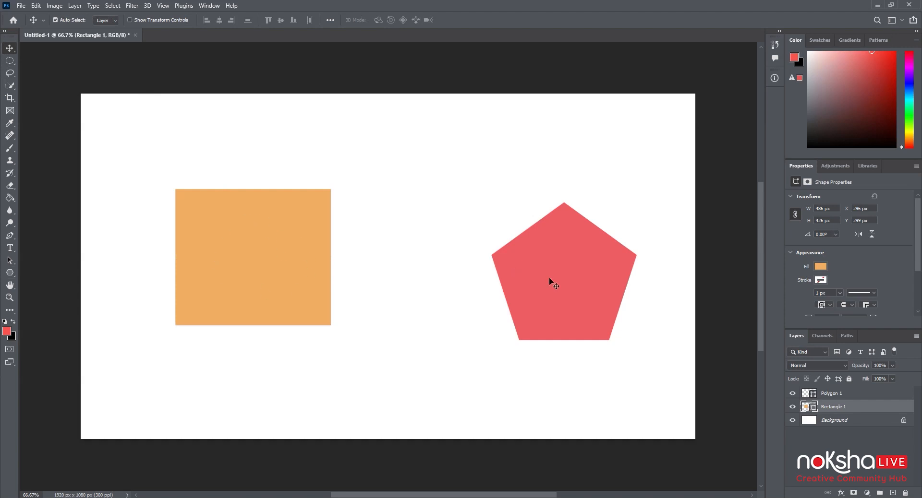
Step: Move the pentagon with the Path Selection tool to about X 1116 px, Y 266 px, nearer the rectangle
click(570, 275)
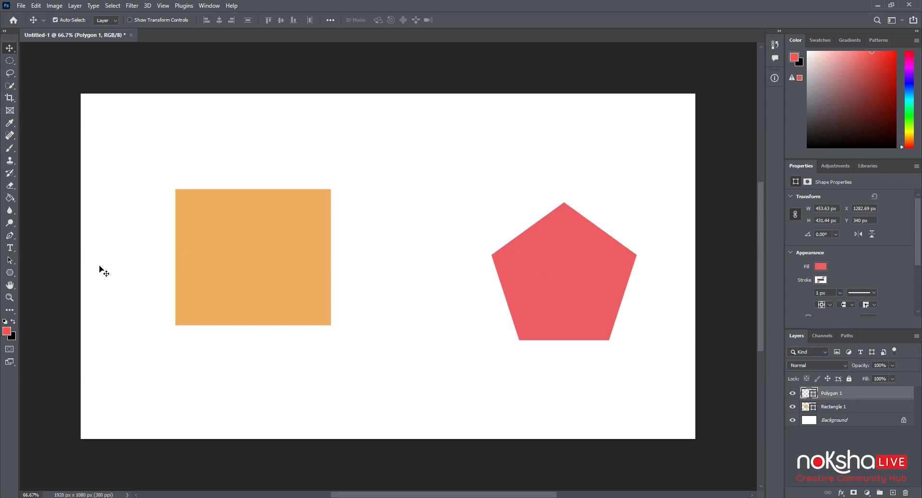
click(9, 260)
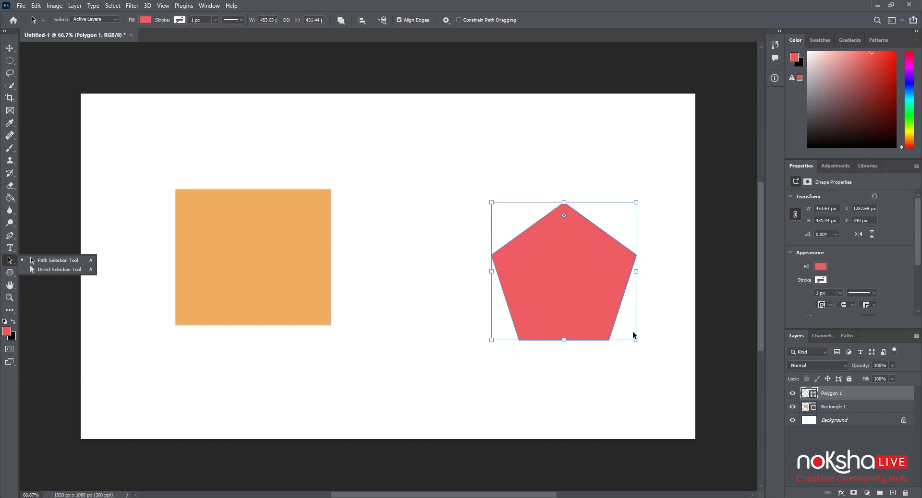
click(574, 283)
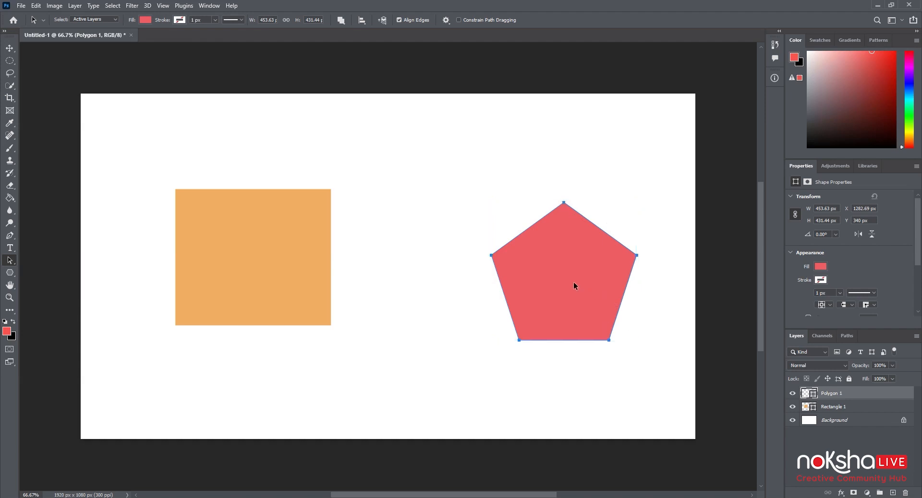
drag(573, 286, 370, 198)
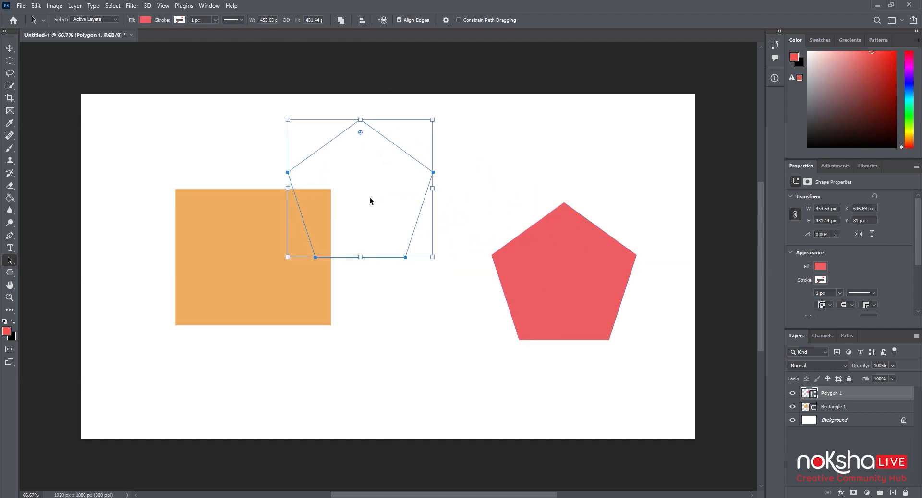
drag(367, 194, 517, 253)
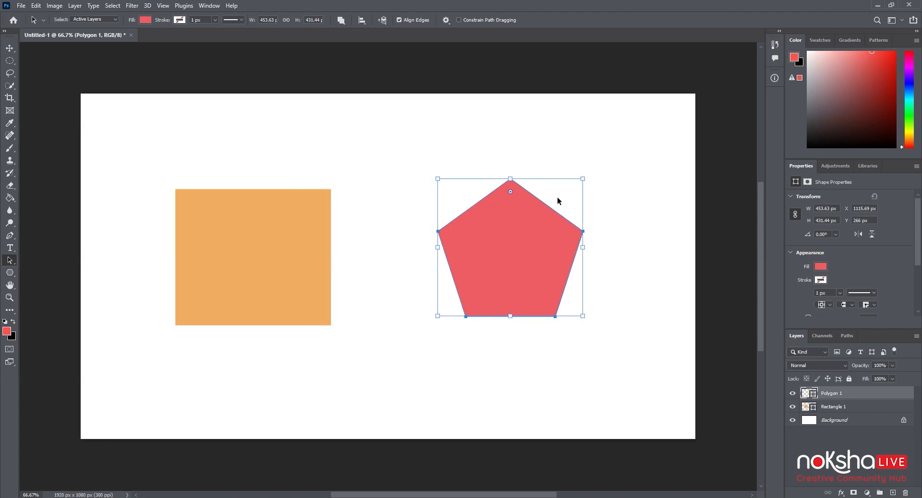
Step: Enlarge the pentagon by its bounding box to about 609 by 579 px
mouse_move(583, 180)
mouse_down()
mouse_move(581, 208)
mouse_move(543, 248)
mouse_move(621, 145)
mouse_move(531, 254)
mouse_move(586, 170)
mouse_move(582, 194)
mouse_up()
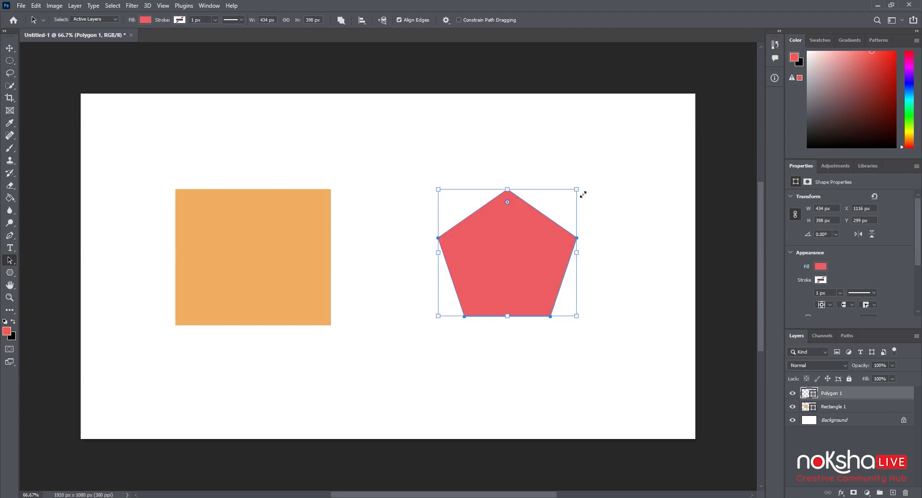
drag(583, 195, 579, 193)
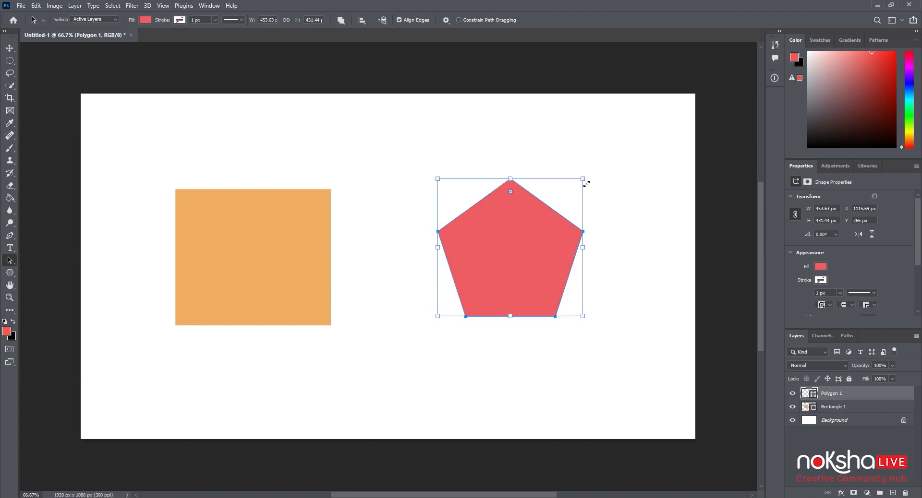
mouse_move(585, 185)
mouse_down()
mouse_move(542, 243)
mouse_move(598, 162)
mouse_move(560, 238)
mouse_move(585, 183)
mouse_up()
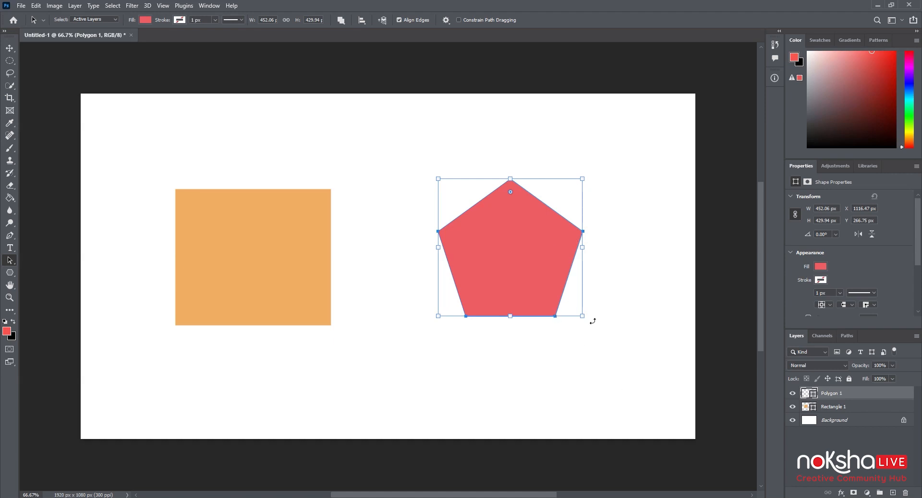
drag(584, 318, 633, 370)
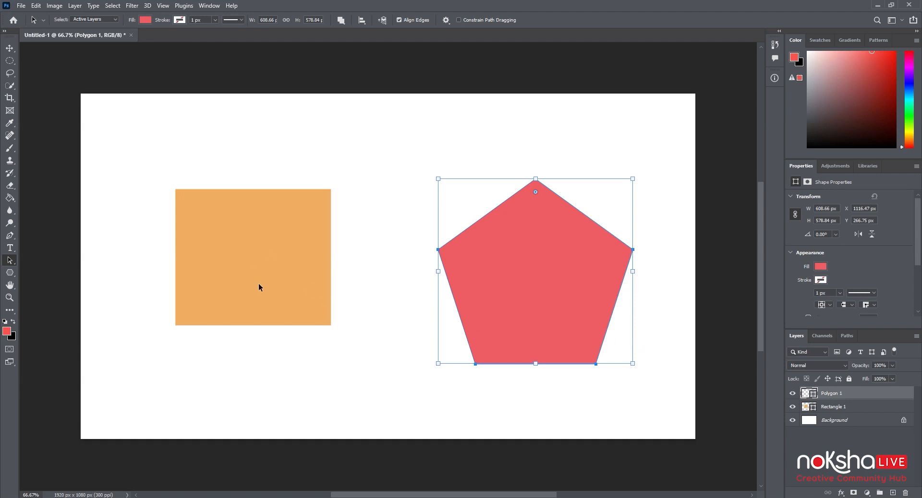
Step: Activate the Rectangle 1 layer and show the rectangle's anchor points with the Direct Selection tool
click(263, 268)
click(263, 268)
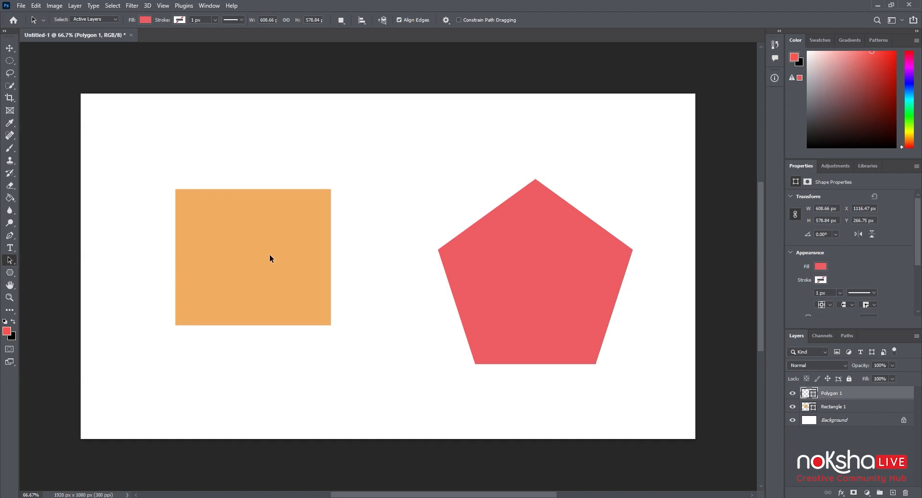
click(852, 408)
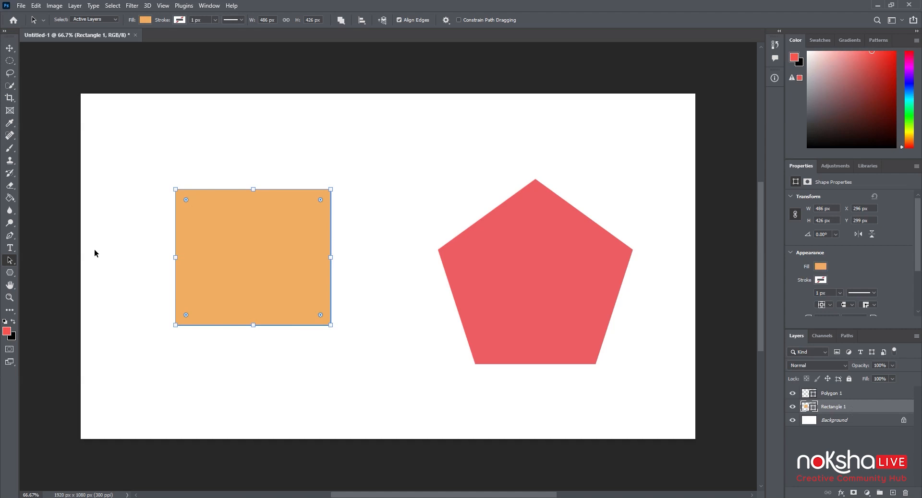
right_click(9, 264)
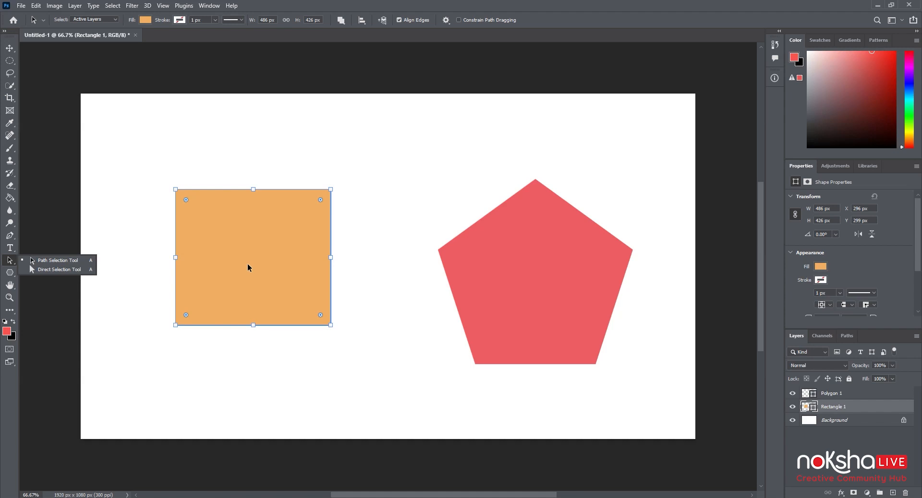
click(53, 269)
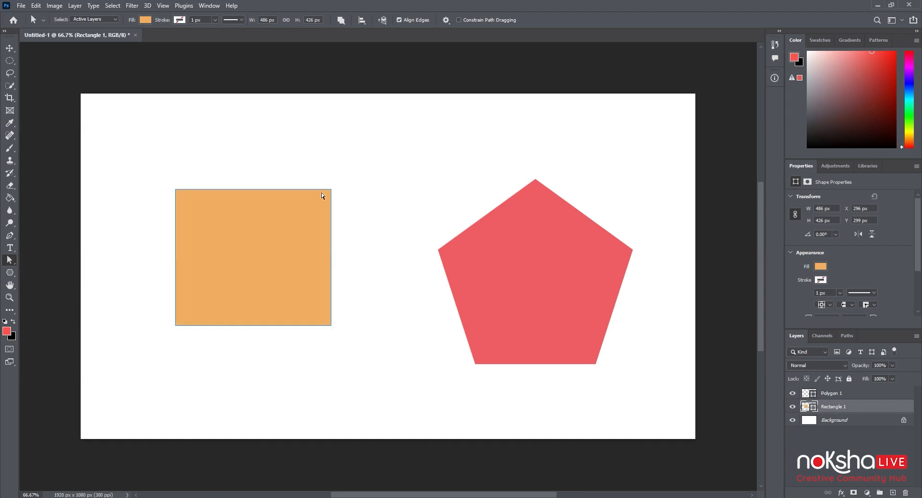
drag(314, 177, 374, 228)
click(362, 177)
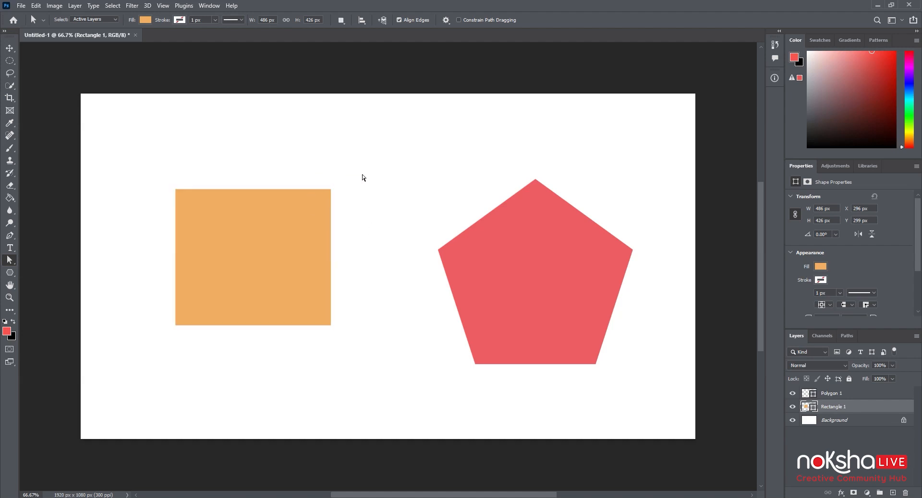
mouse_move(149, 156)
mouse_down()
mouse_move(304, 287)
mouse_move(353, 368)
mouse_up()
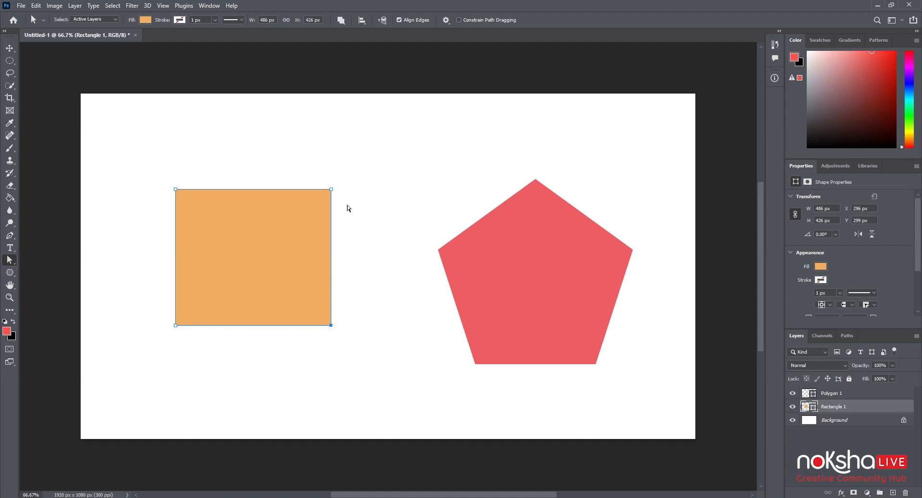
Step: Pull the rectangle's lower-right anchor point outward until the shape is about 626 by 564 px, accepting conversion to a regular path
click(175, 190)
click(331, 189)
click(331, 326)
drag(331, 326, 376, 370)
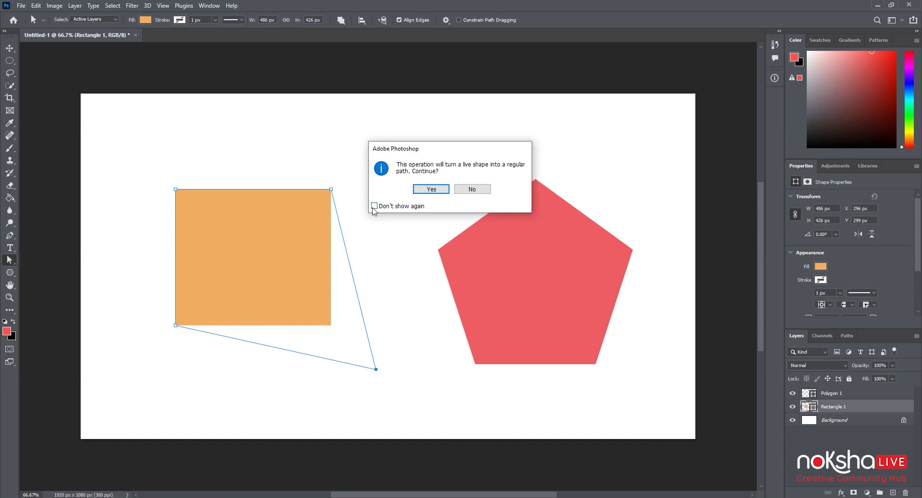
click(434, 191)
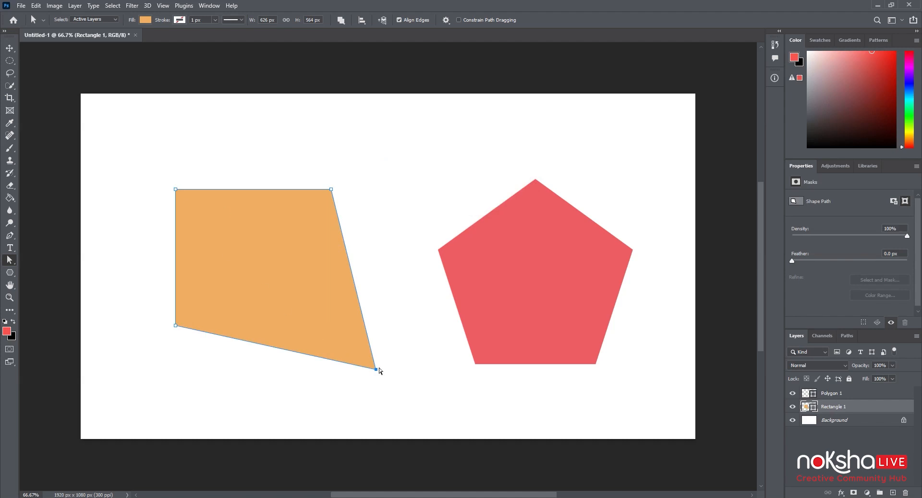
Step: Pull the orange shape's upper-right anchor point up and outward until the shape is about 882 by 744 px, and deselect its path
click(331, 190)
drag(333, 192, 460, 135)
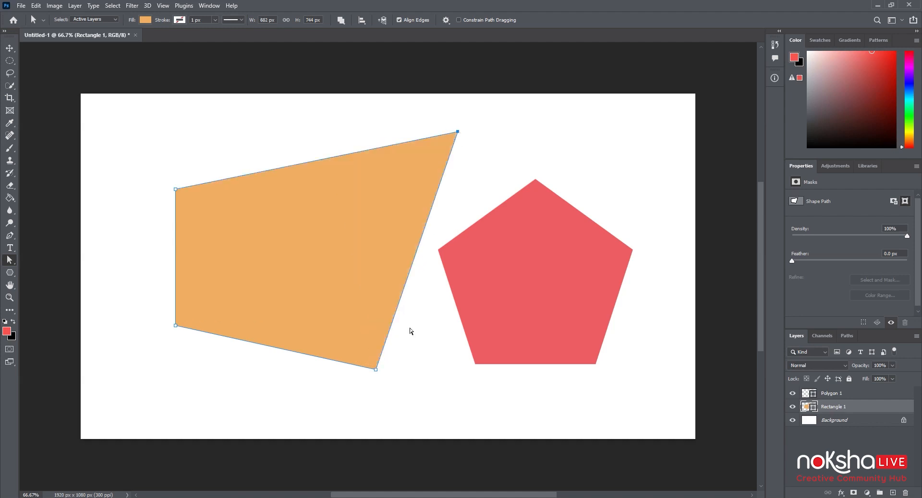
drag(490, 152, 616, 236)
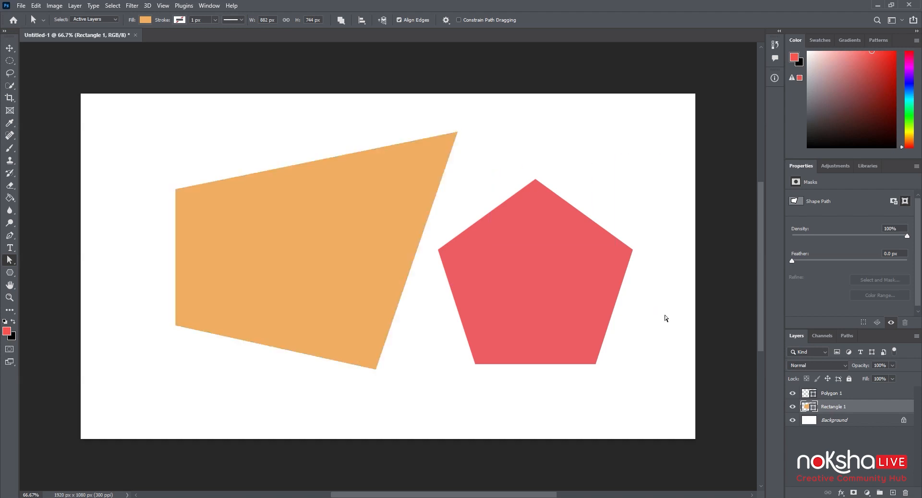
Step: Activate the Polygon 1 layer and pull the pentagon's top anchor point down into a notch until the shape is about 609 by 358 px
click(853, 395)
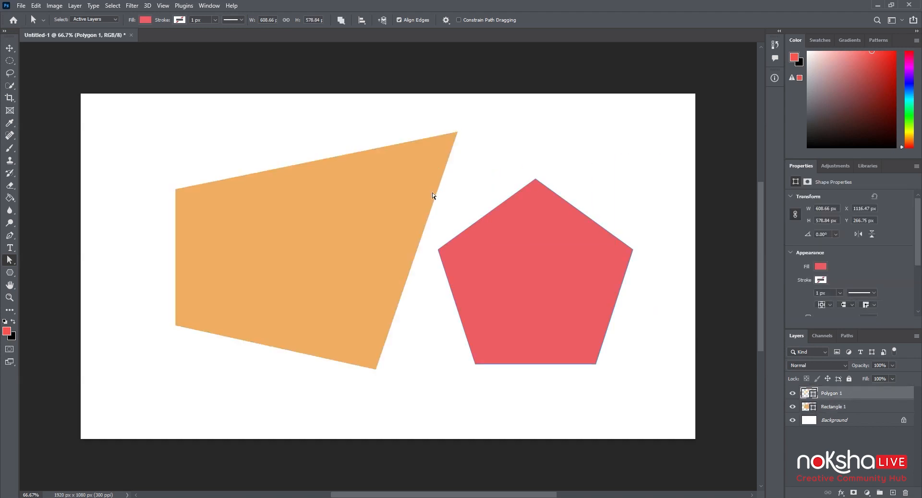
drag(471, 157, 576, 203)
drag(537, 318, 537, 318)
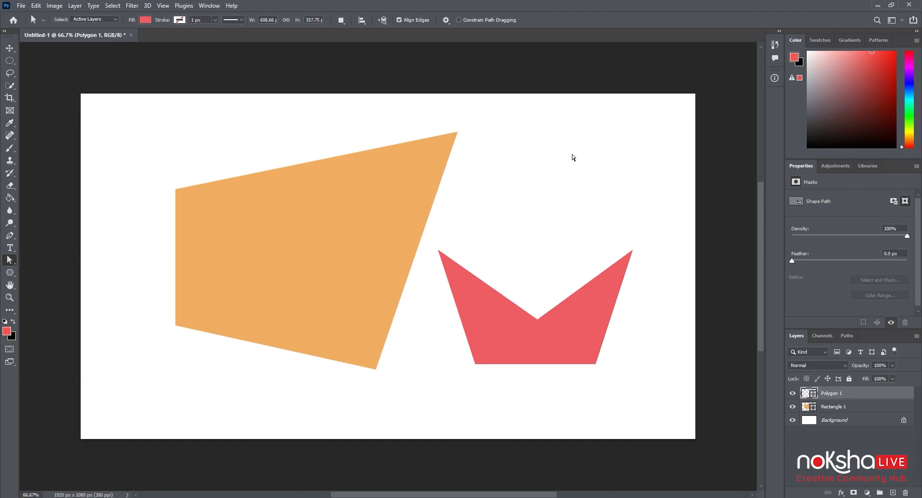
Step: Select the red shape's upper-right anchor point, try mask feathers of about 119.4, 7 and 2.8 px, and return the feather to 0 px
drag(572, 154, 645, 255)
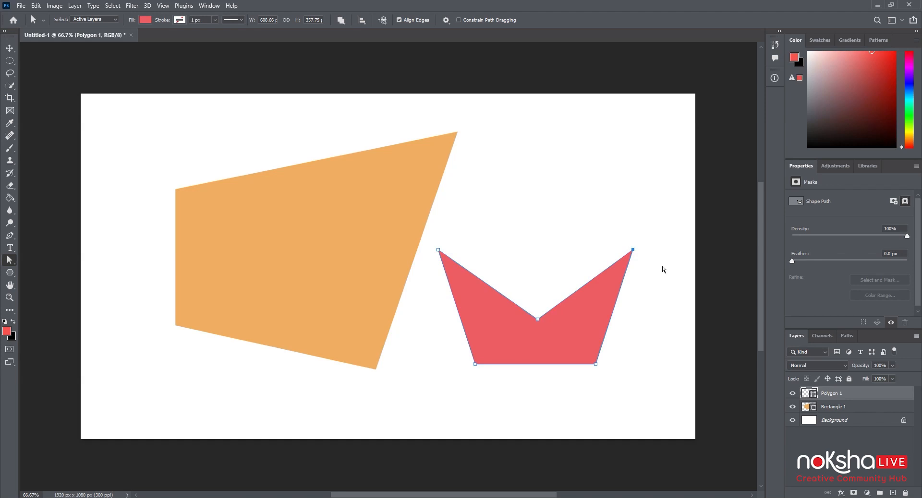
drag(792, 260, 860, 264)
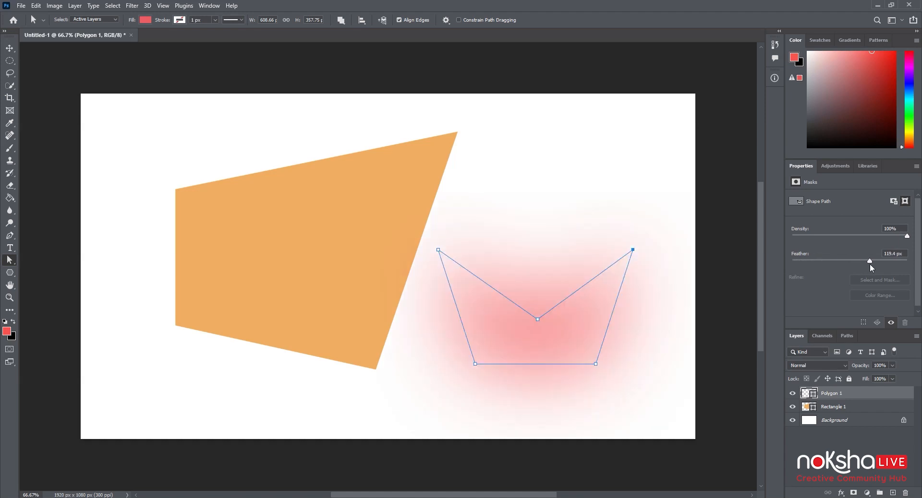
drag(871, 267, 836, 265)
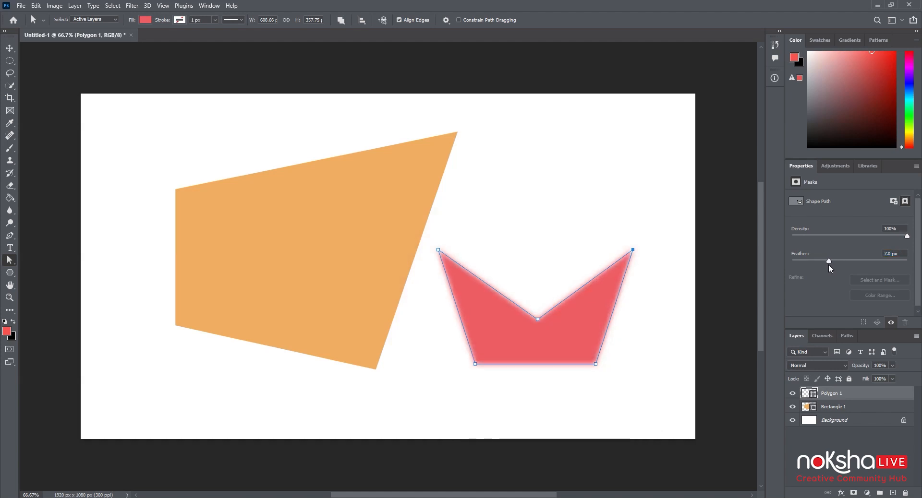
drag(828, 264, 799, 262)
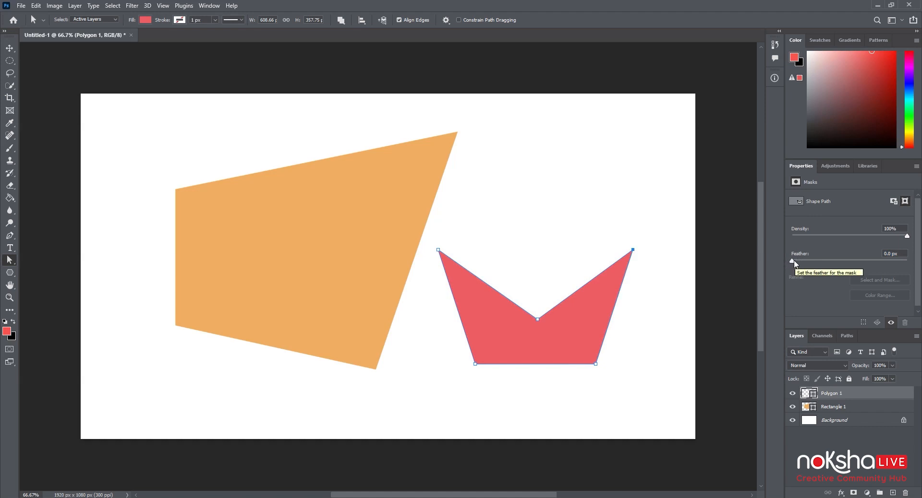
drag(794, 261, 808, 265)
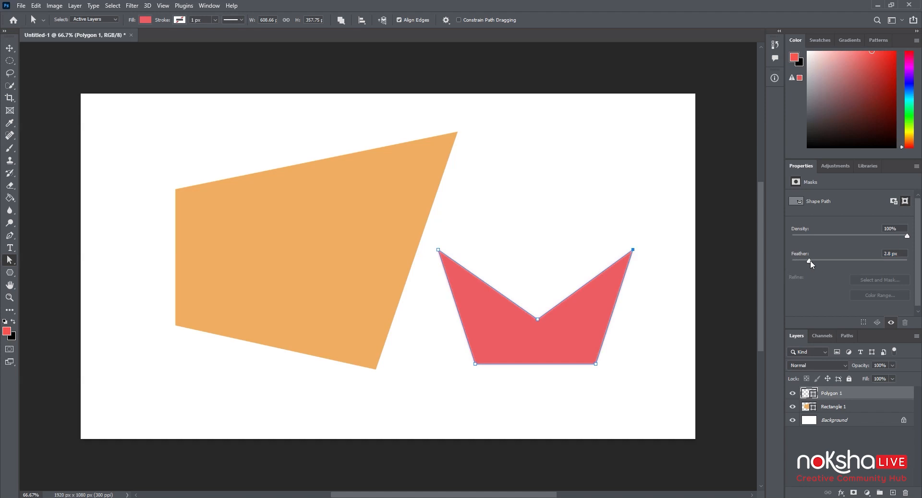
drag(794, 261, 791, 261)
Step: Examine the red shape's fill, stroke colour, stroke width, stroke style, width and height settings, and deselect its path
click(146, 20)
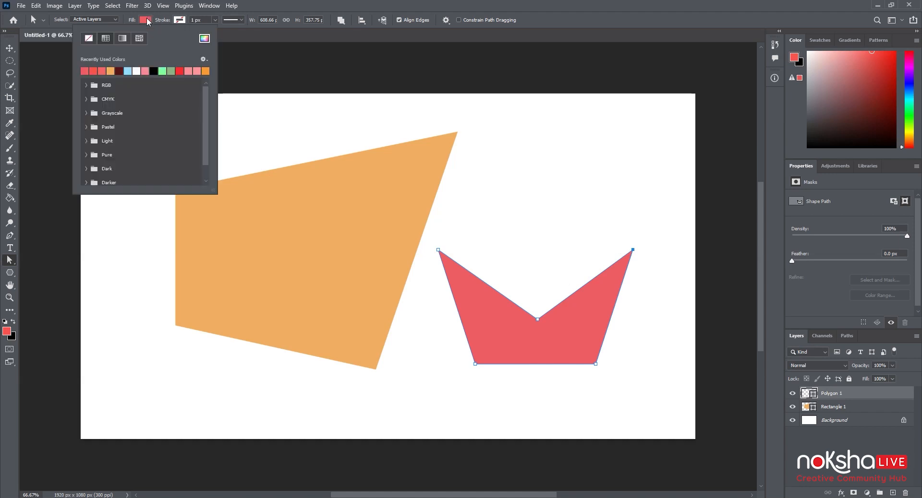
click(176, 22)
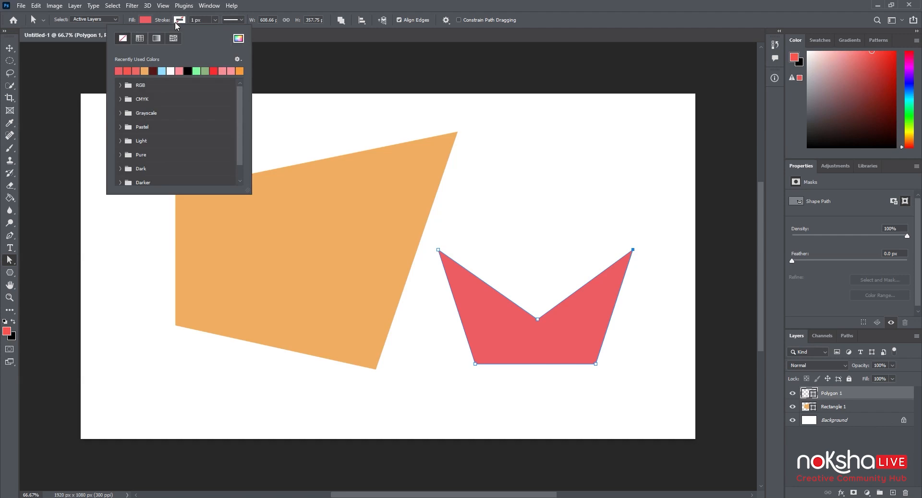
click(215, 20)
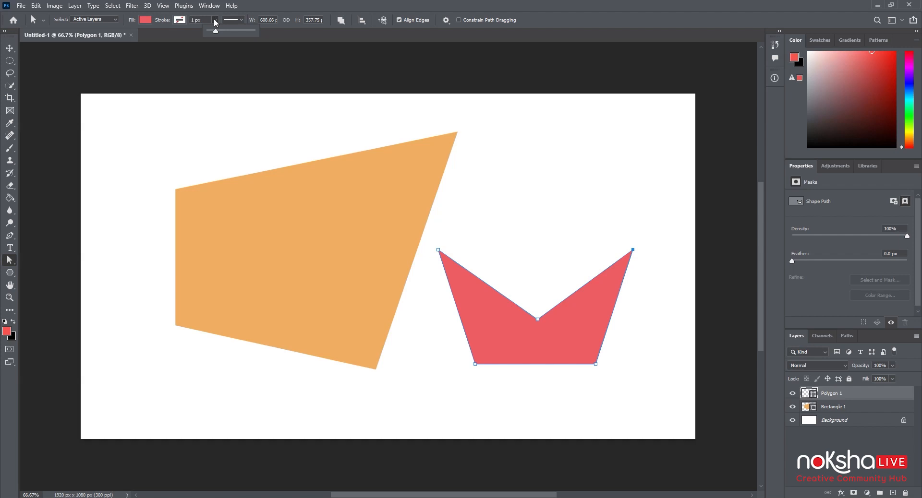
click(242, 21)
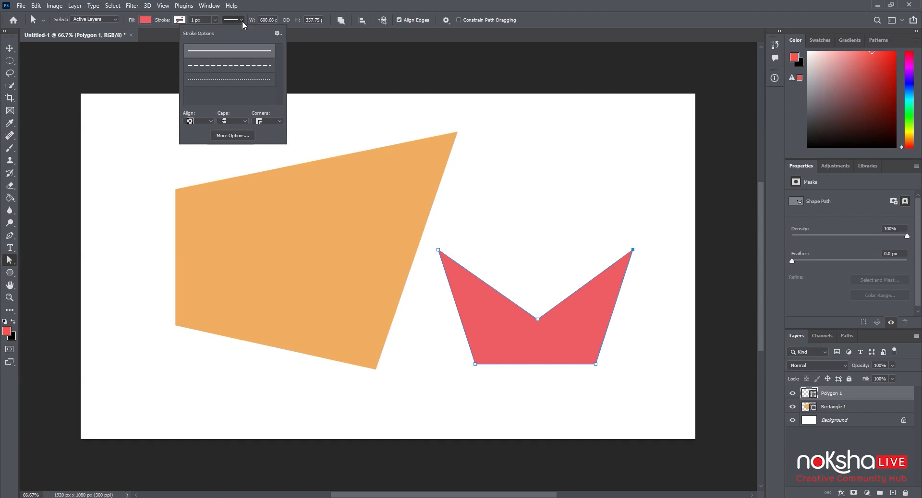
click(269, 20)
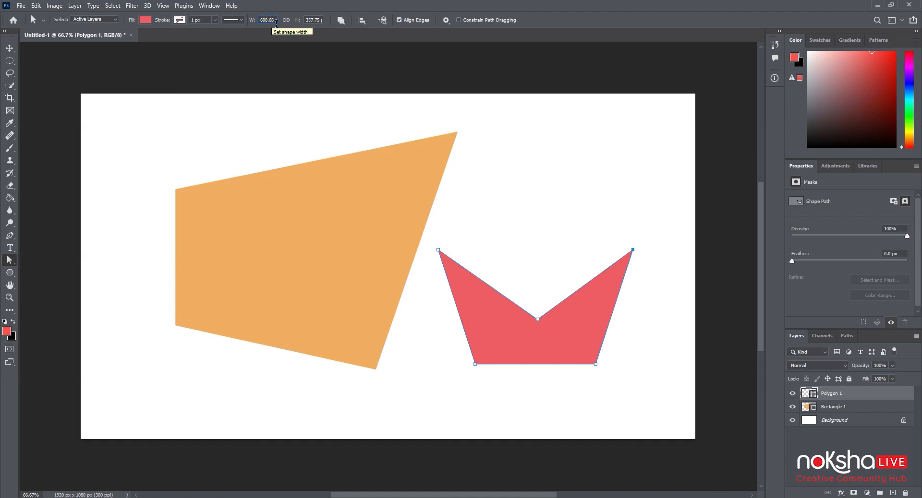
click(312, 20)
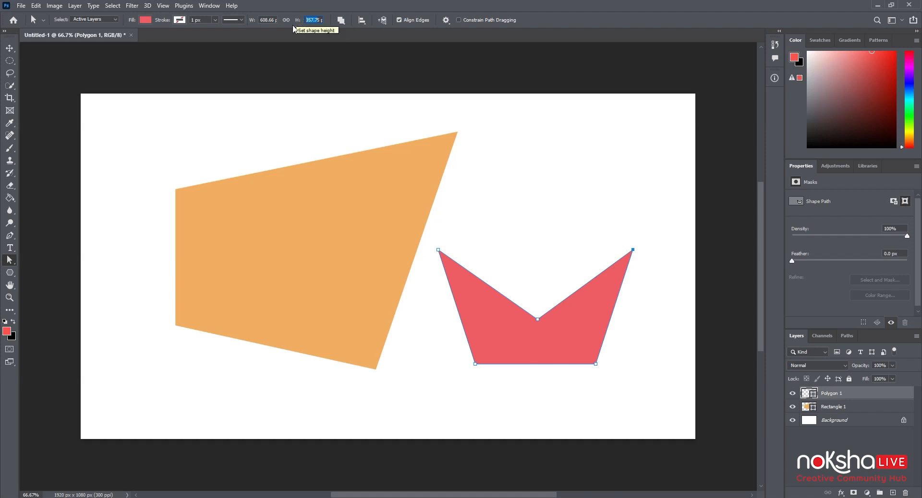
click(485, 224)
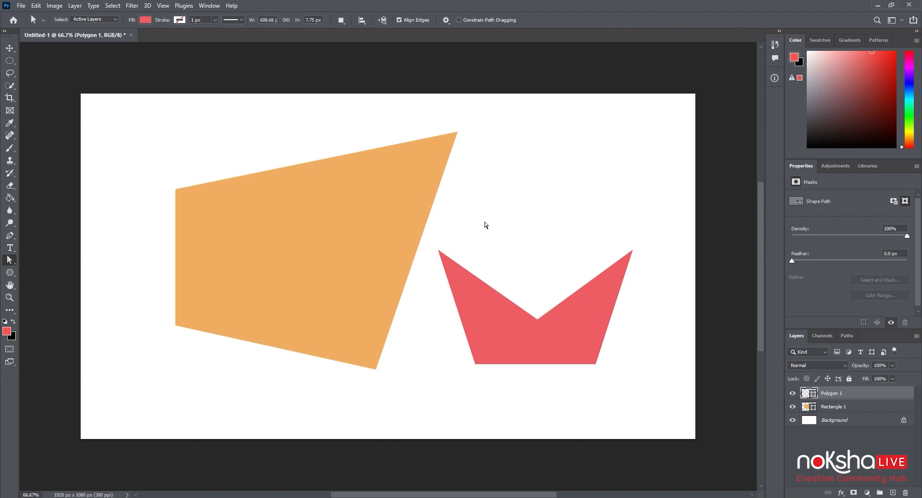